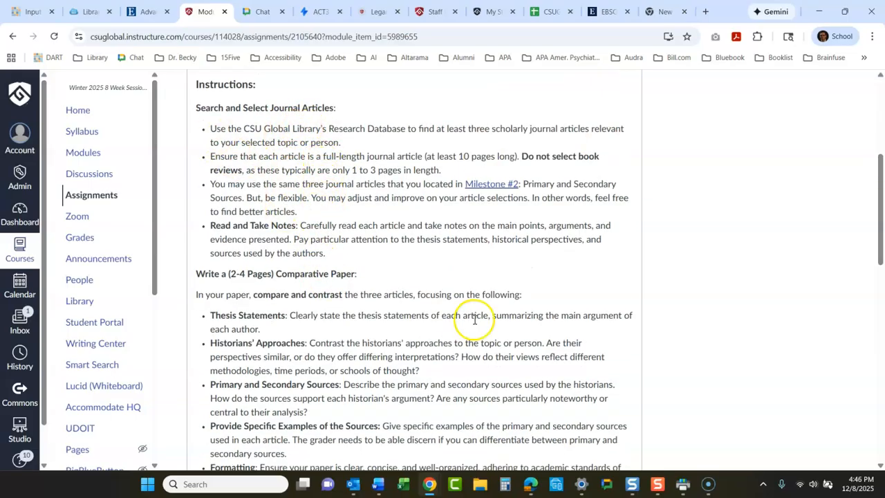
Step: From the CSU Global Library home page, open the U.S. History in Context database listed under U in the A–Z databases
drag(879, 246, 863, 168)
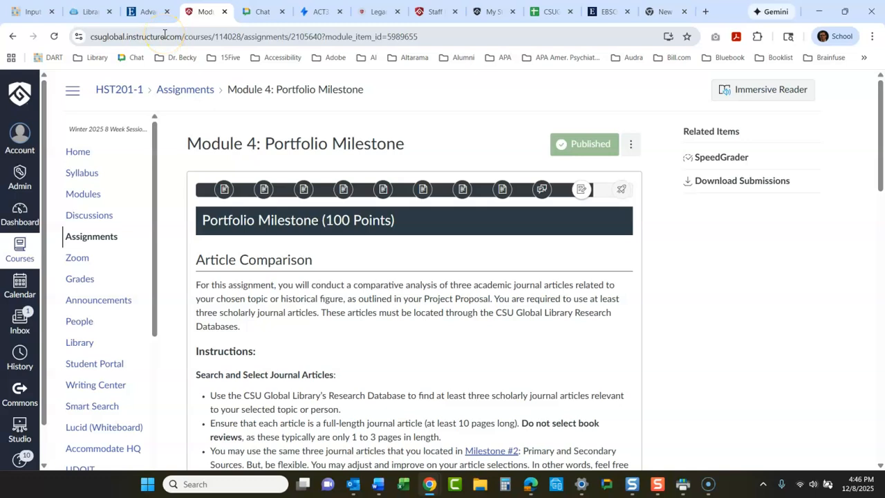
click(94, 14)
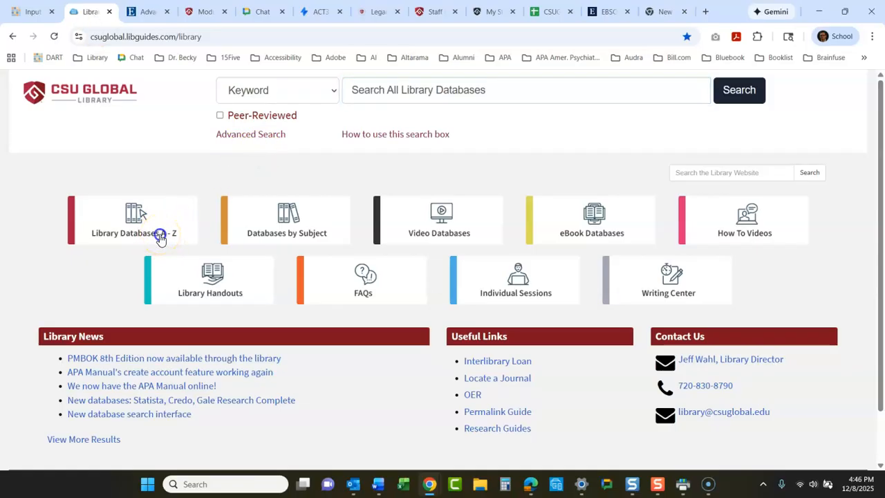
click(161, 239)
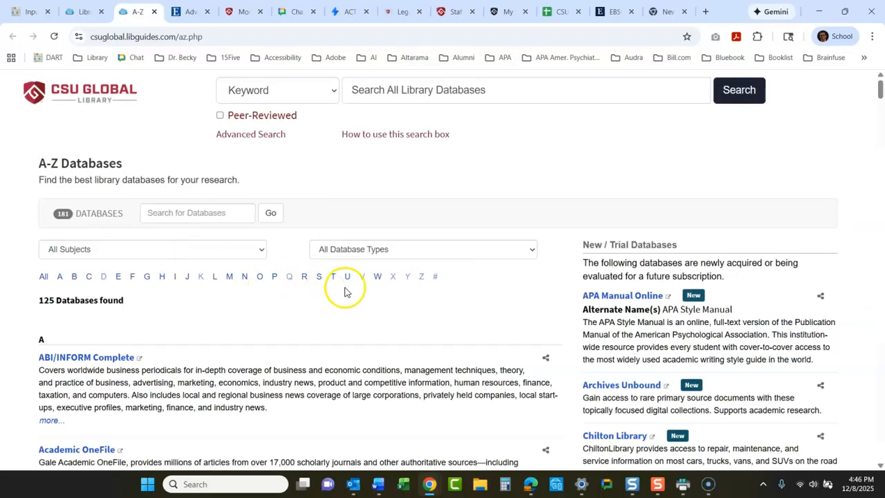
click(348, 284)
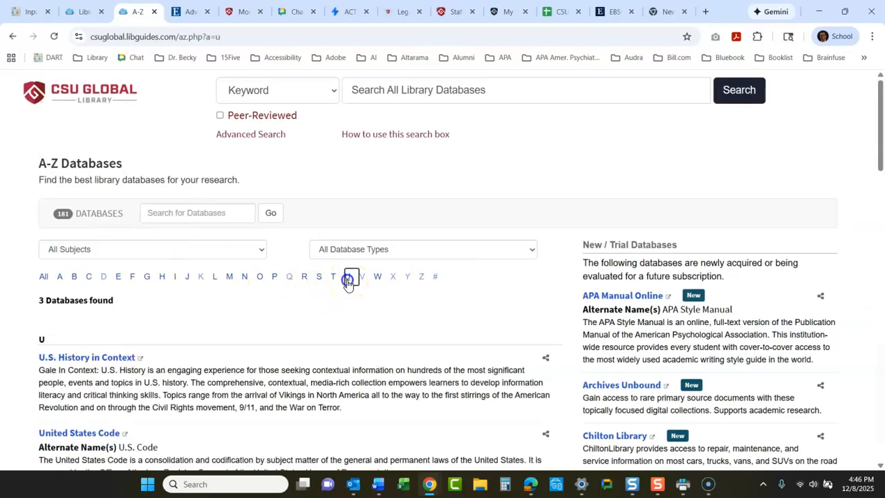
scroll(882, 138, down, 1)
scroll(882, 138, down, 2)
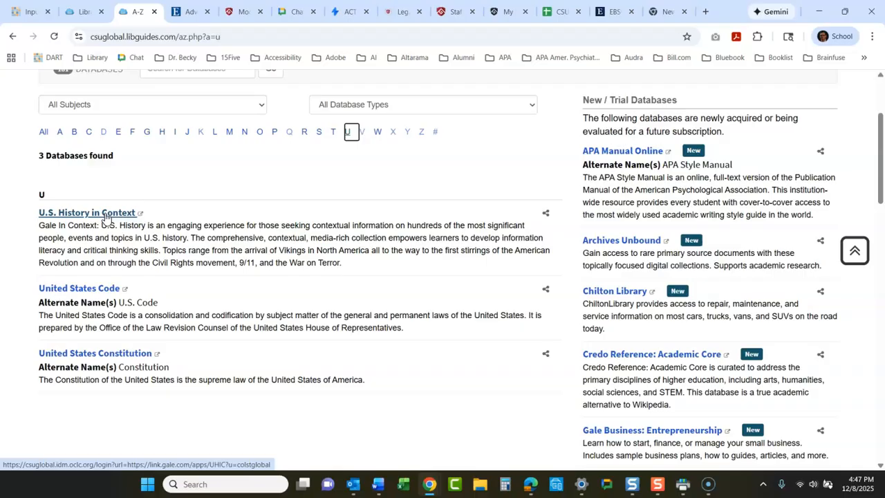
click(105, 215)
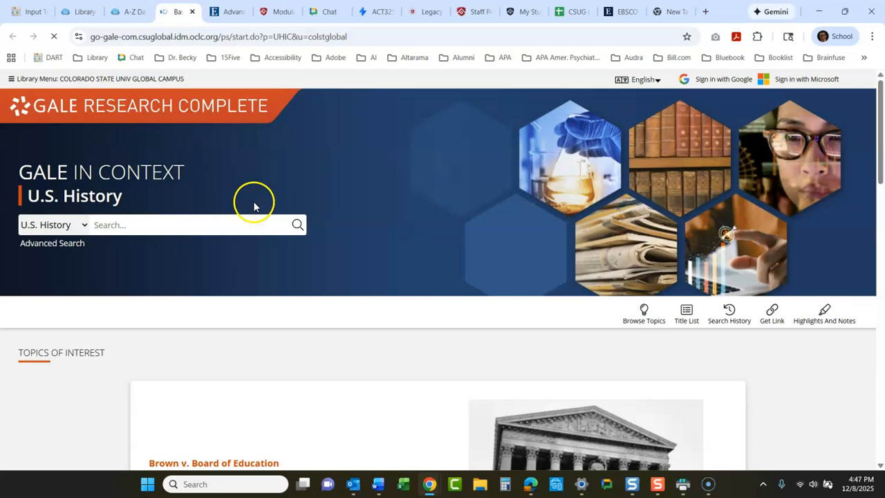
Step: Search the U.S. History database for "temperance movement" and show only the academic journal results
click(224, 225)
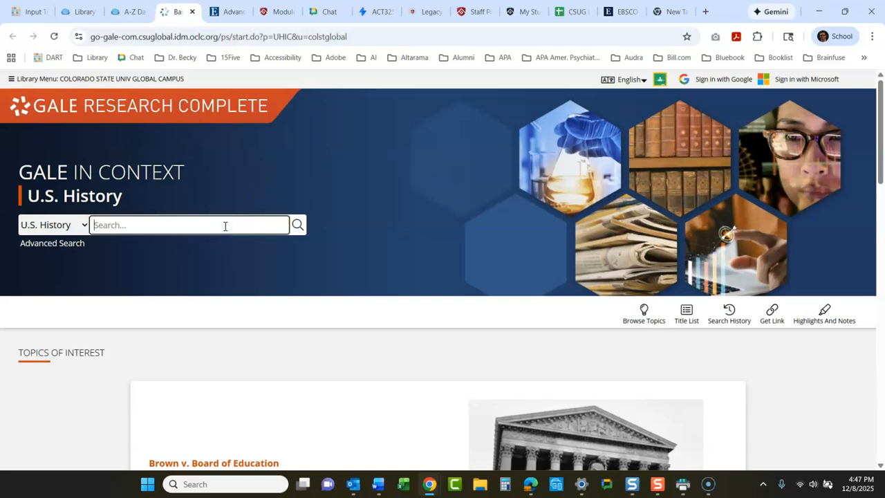
text(temperance )
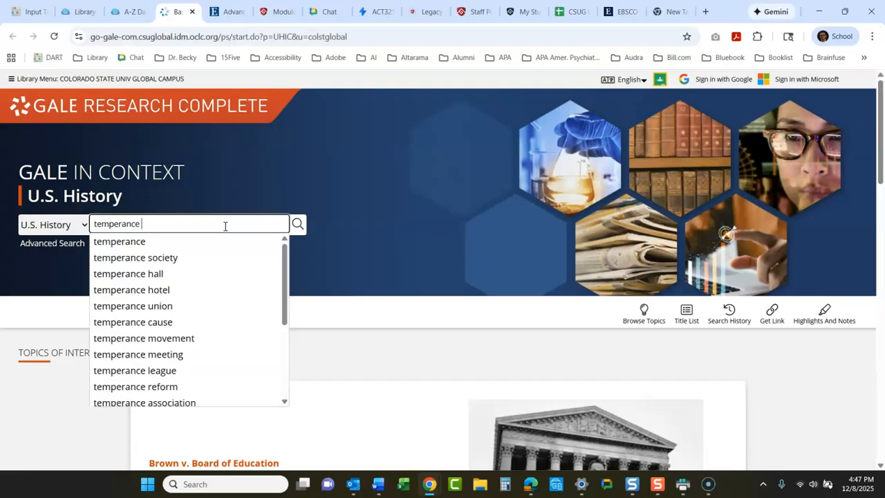
text(movement)
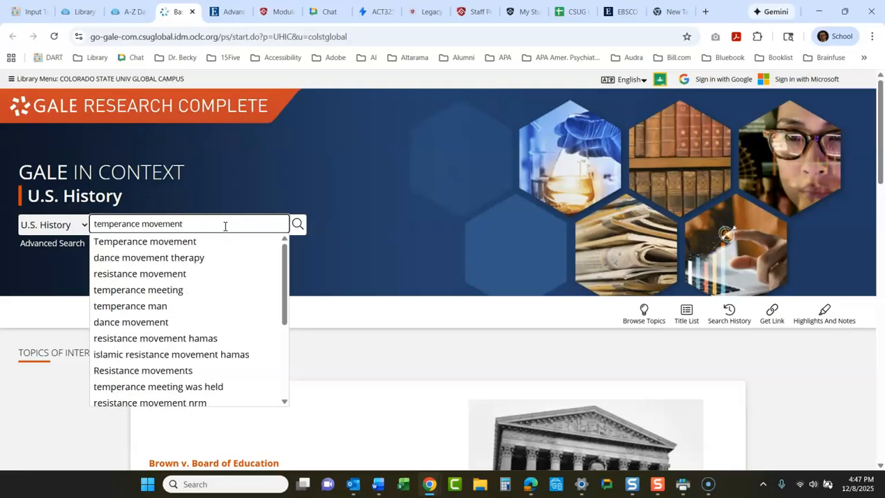
key(Return)
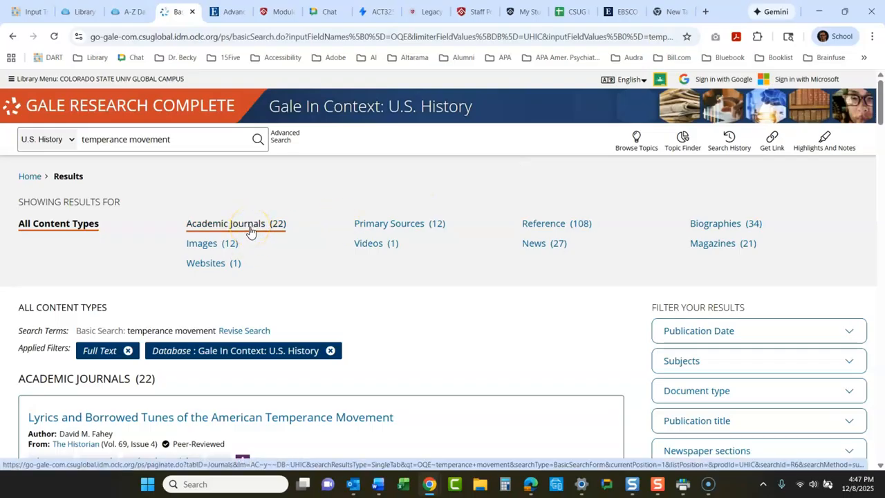
click(250, 229)
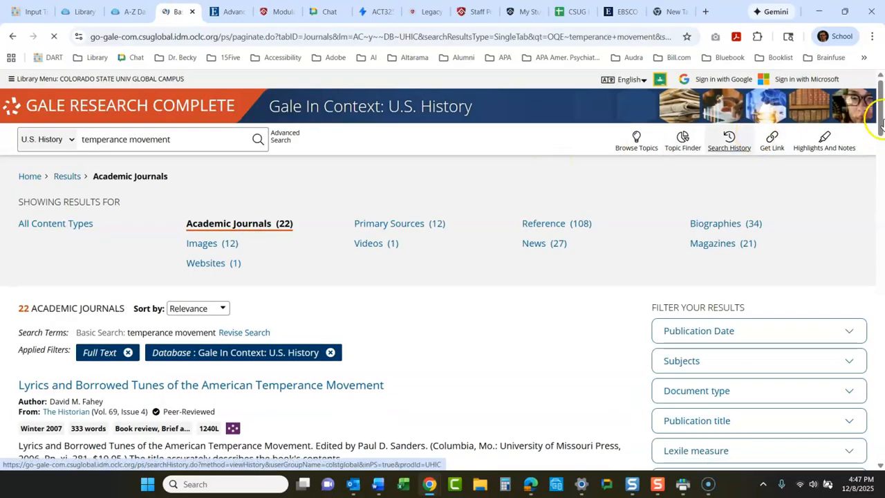
Step: Copy the link that leads back to the temperance movement academic journal results page
scroll(882, 100, down, 2)
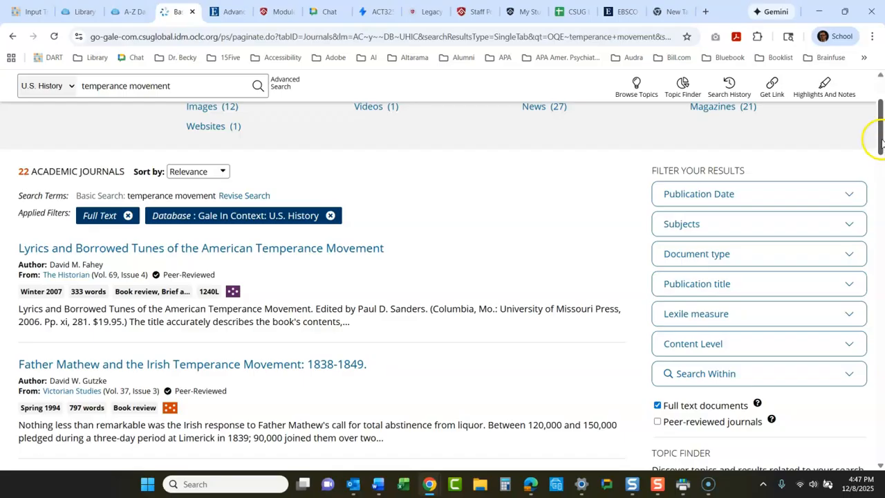
drag(881, 147, 882, 130)
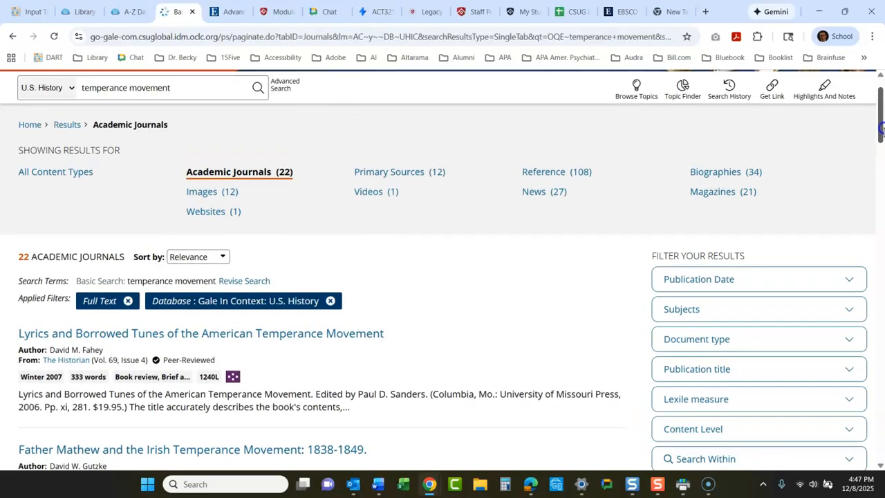
drag(882, 131, 882, 122)
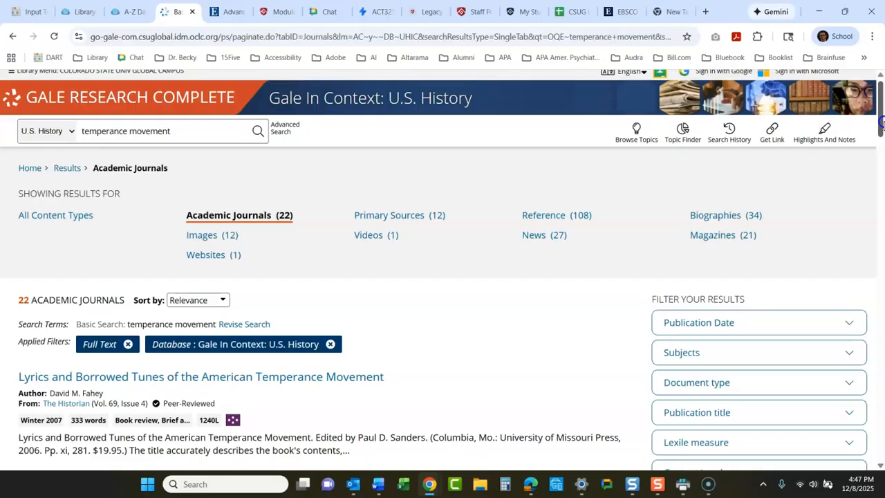
drag(882, 123, 881, 116)
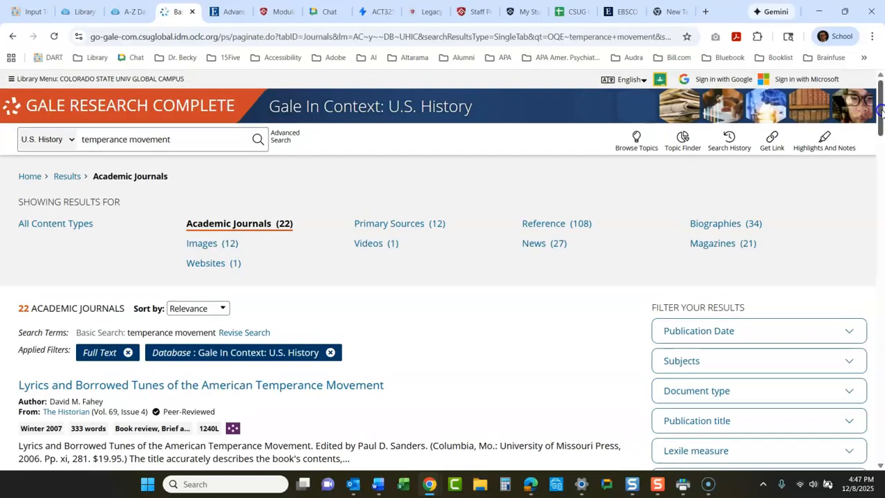
click(763, 153)
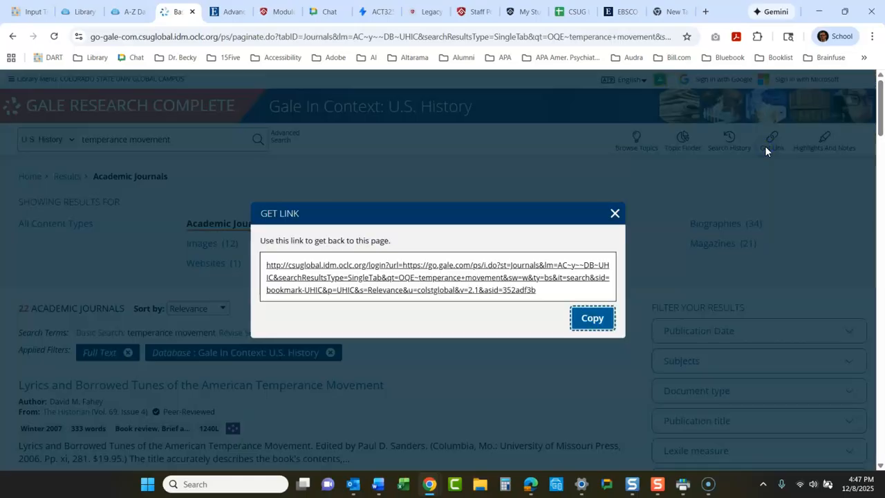
click(615, 216)
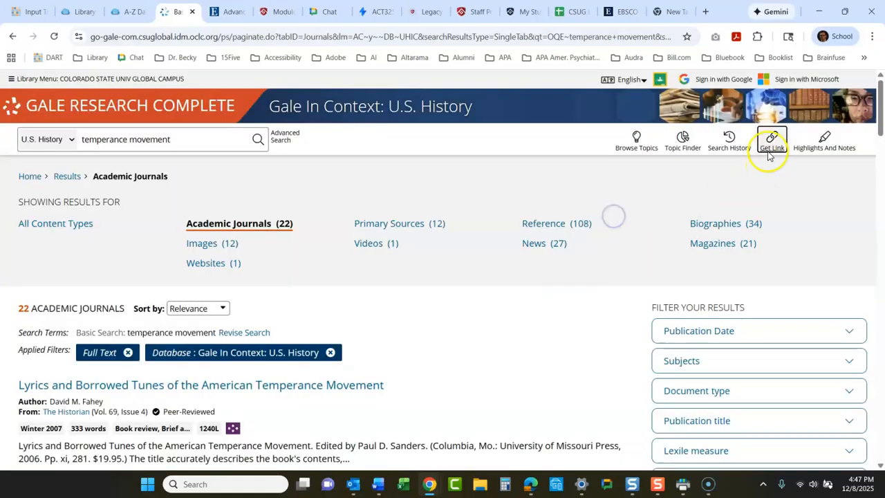
click(770, 151)
click(581, 320)
click(589, 319)
click(615, 214)
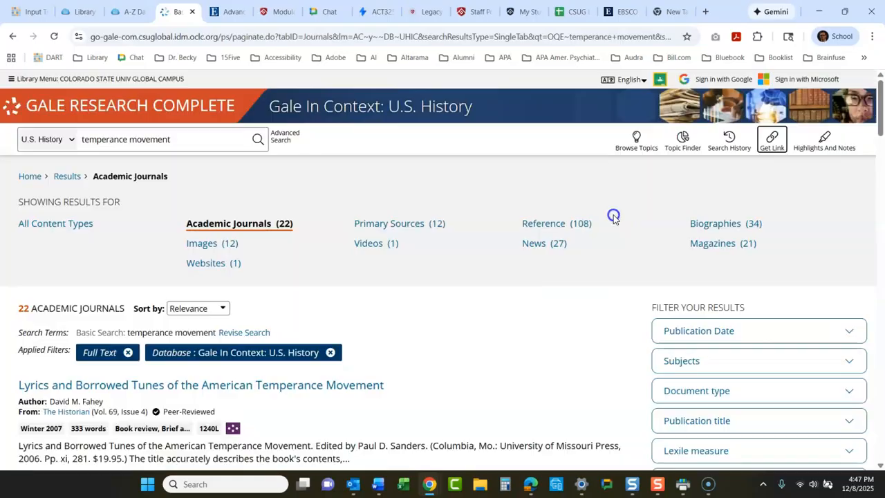
Step: Open the article "Lyrics and Borrowed Tunes of the American Temperance Movement" and view its options for sending it elsewhere
mouse_move(882, 130)
mouse_down()
mouse_move(882, 121)
mouse_move(882, 130)
mouse_up()
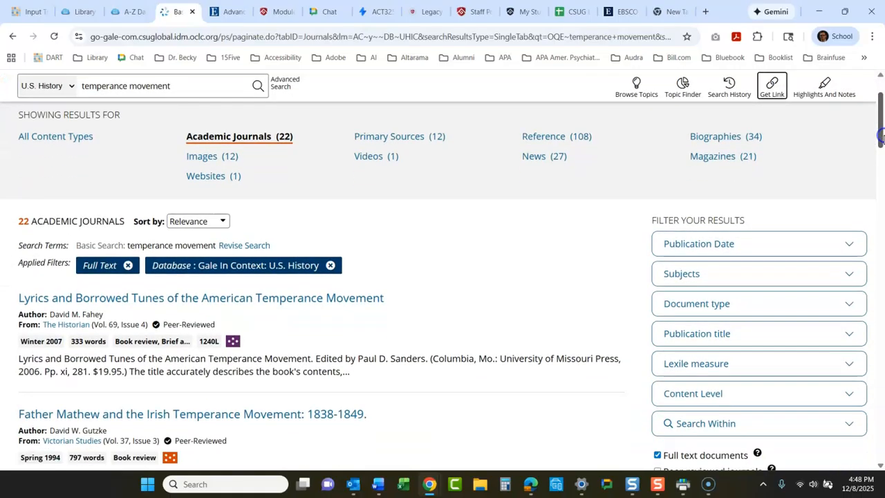
click(312, 298)
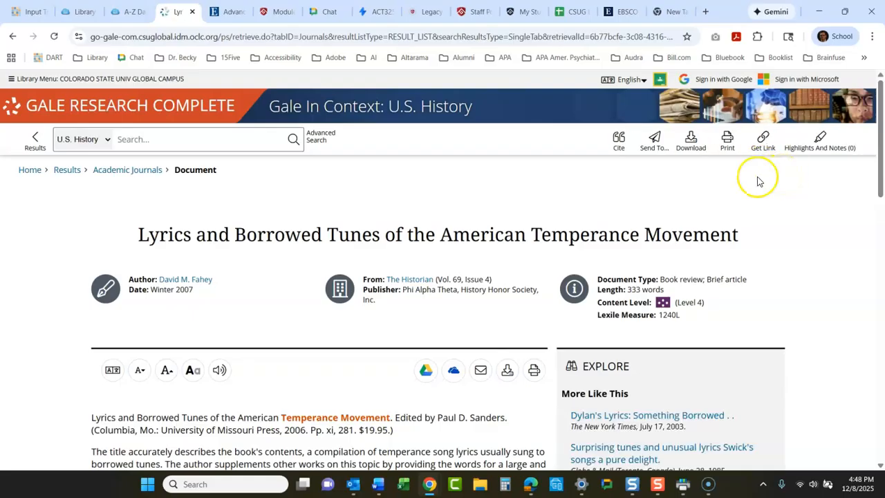
click(653, 145)
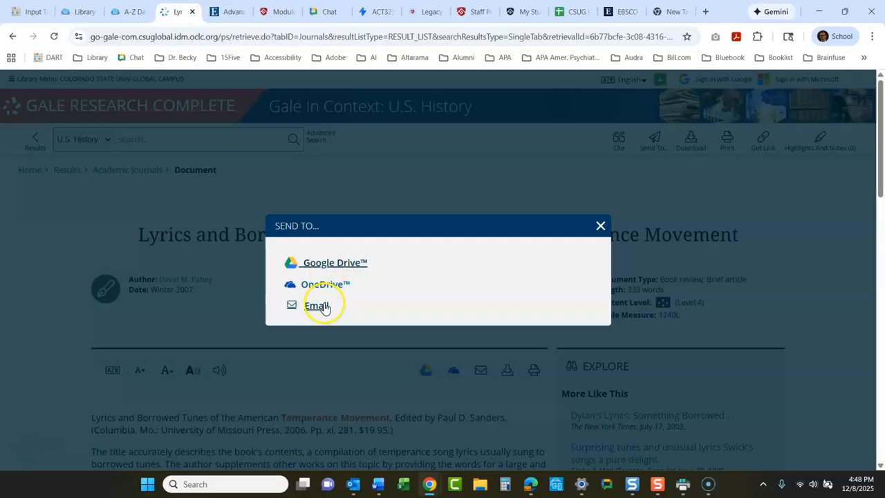
click(599, 229)
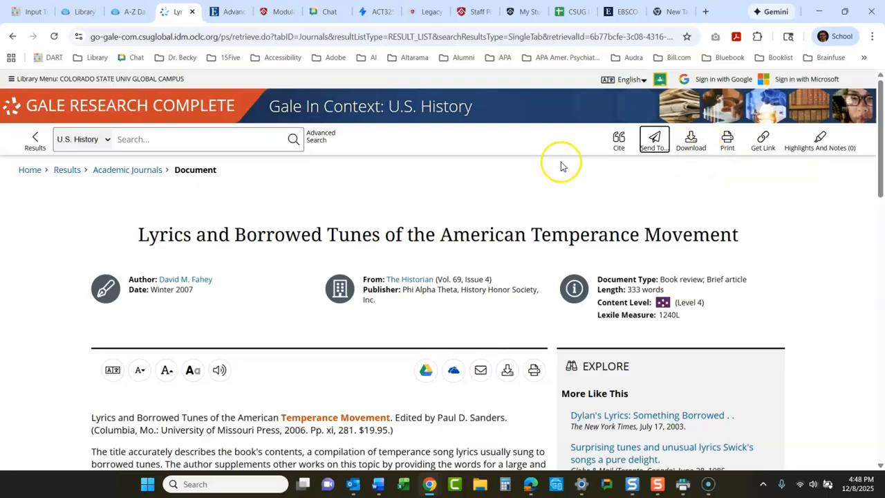
Step: Return to the U.S. History database home page, enter "prohibition" as the search term and open the suggested Prohibition event guide
click(159, 138)
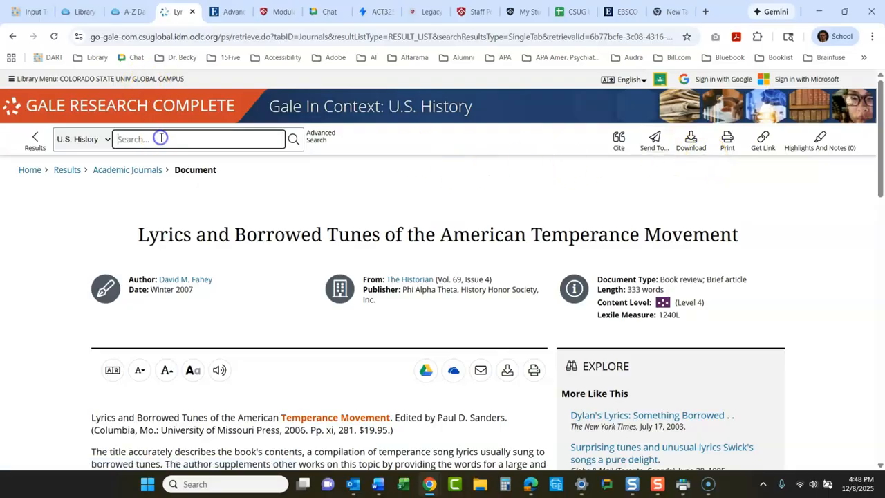
text(probi)
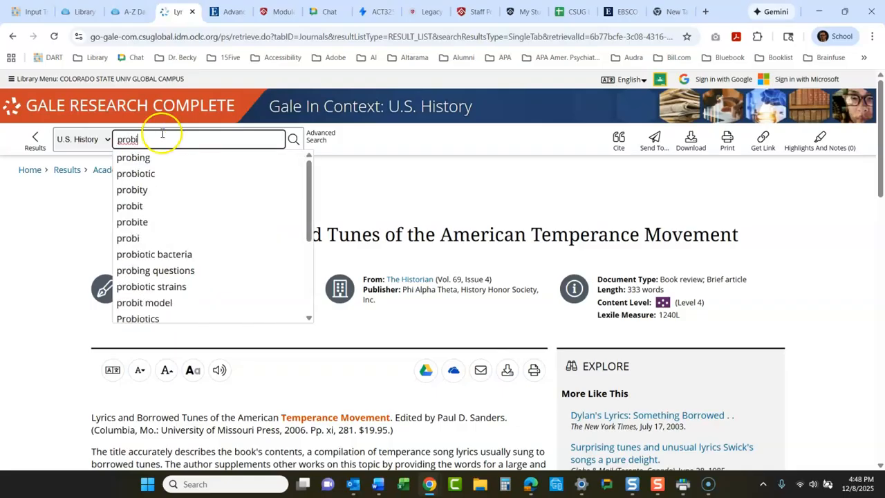
click(320, 107)
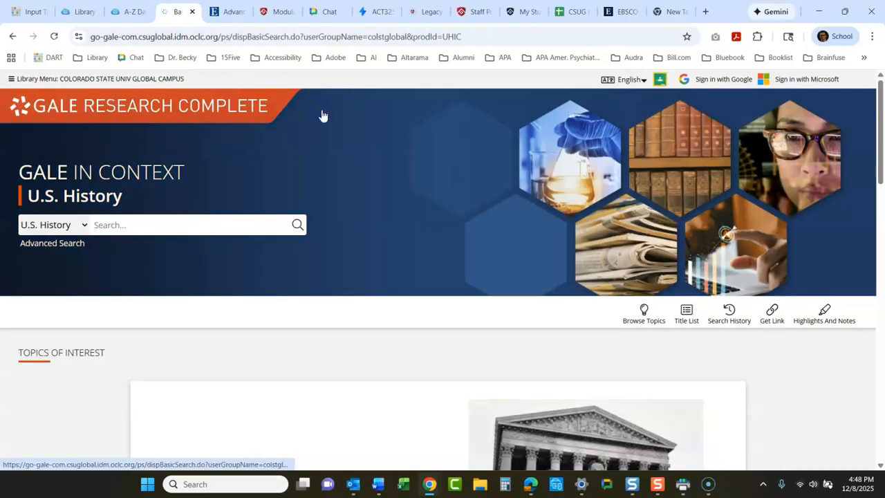
click(218, 216)
text(pro)
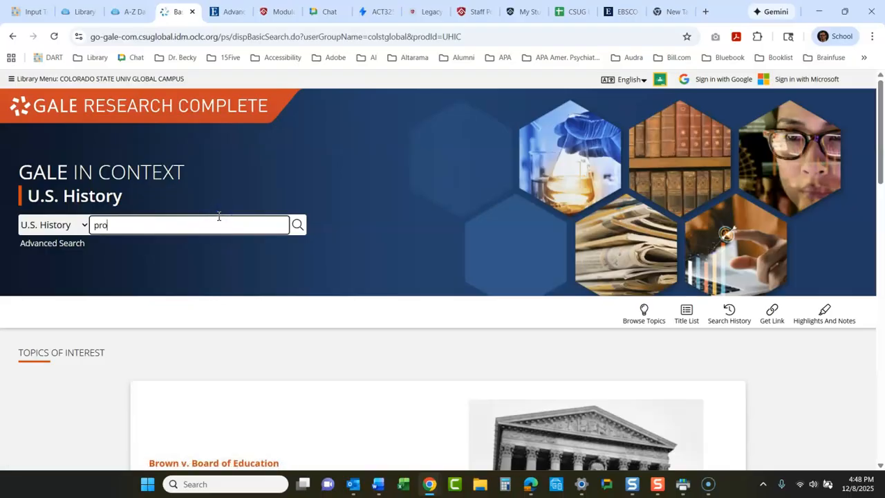
text(hibition)
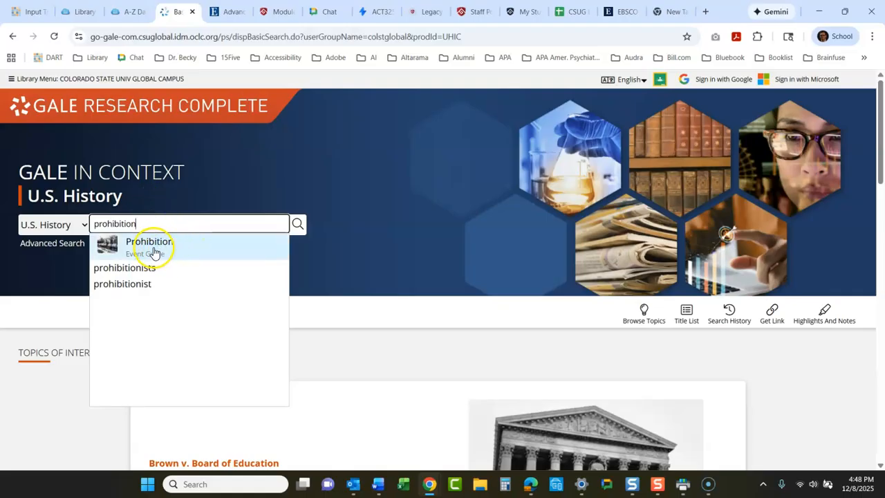
click(152, 252)
Step: Look over the Prohibition topic page and open its full list of academic journal articles
drag(880, 98, 881, 169)
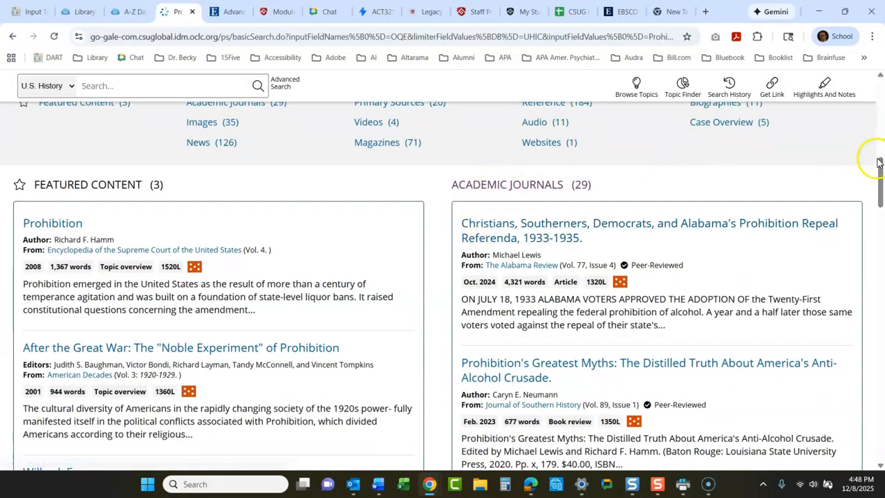
drag(881, 171, 879, 109)
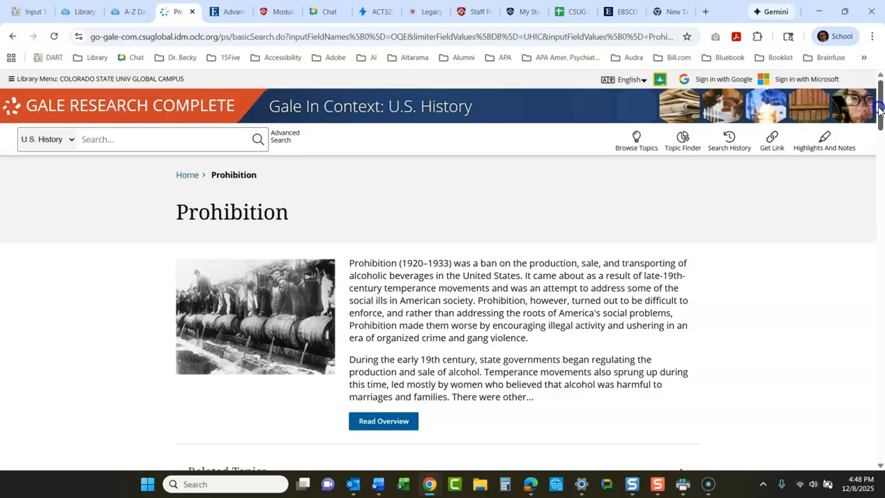
drag(881, 114, 881, 185)
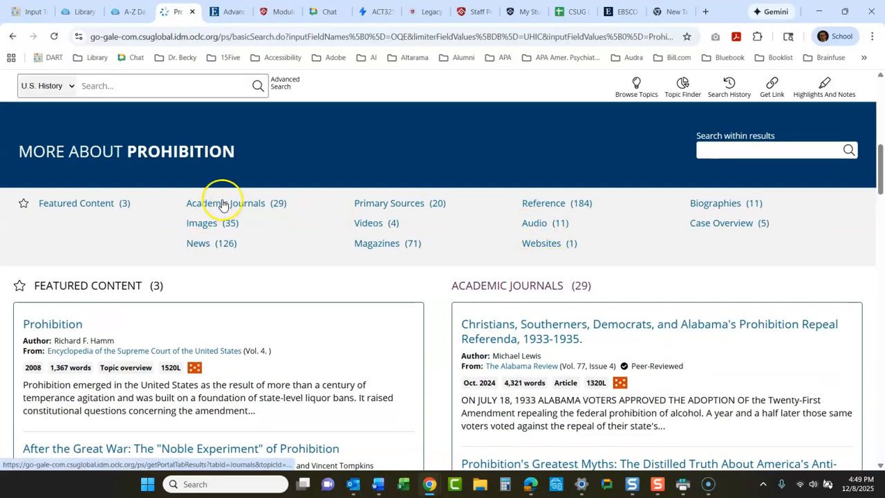
click(504, 285)
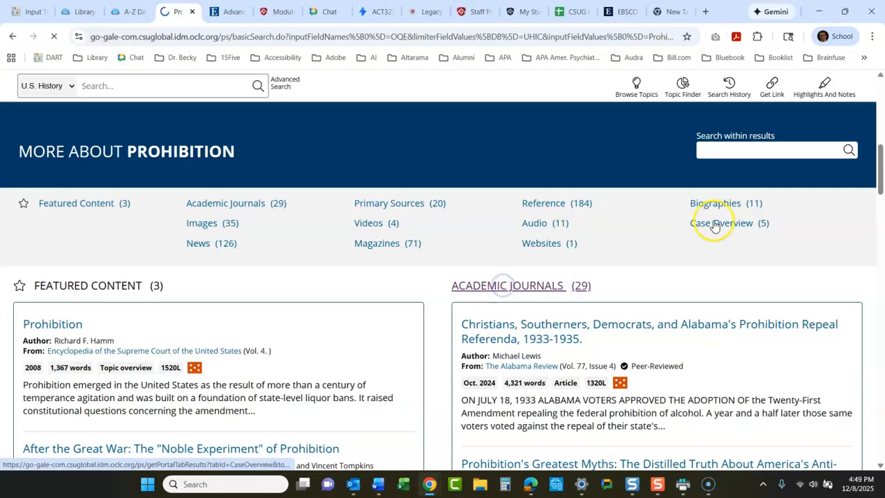
mouse_move(881, 129)
mouse_down()
mouse_move(881, 147)
mouse_move(882, 129)
mouse_up()
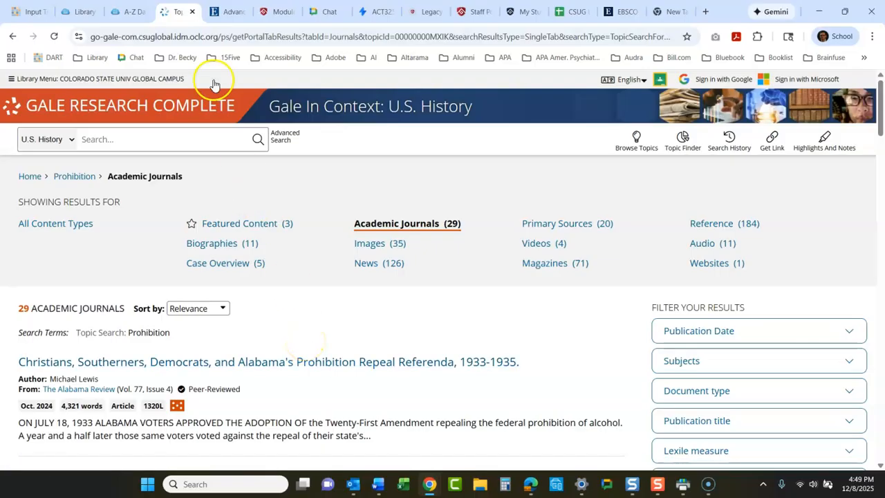
Step: Switch back to the CSU Global Library home page with the search box for all library databases
click(78, 14)
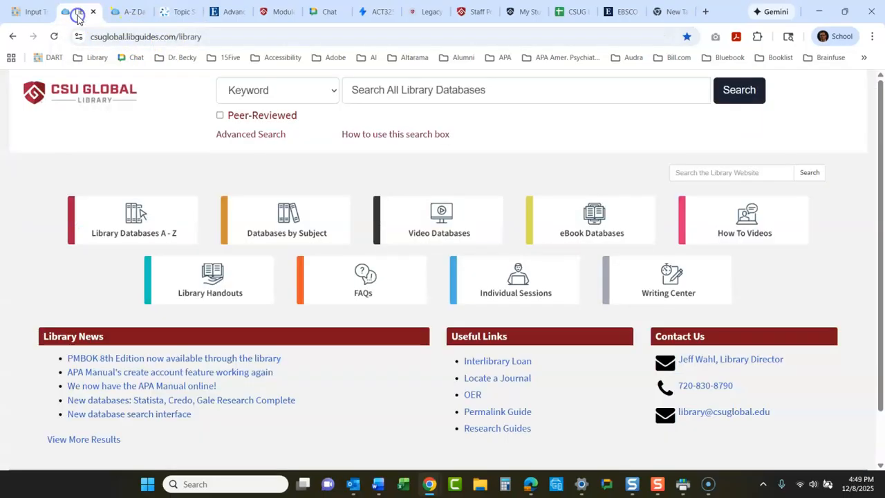
click(168, 15)
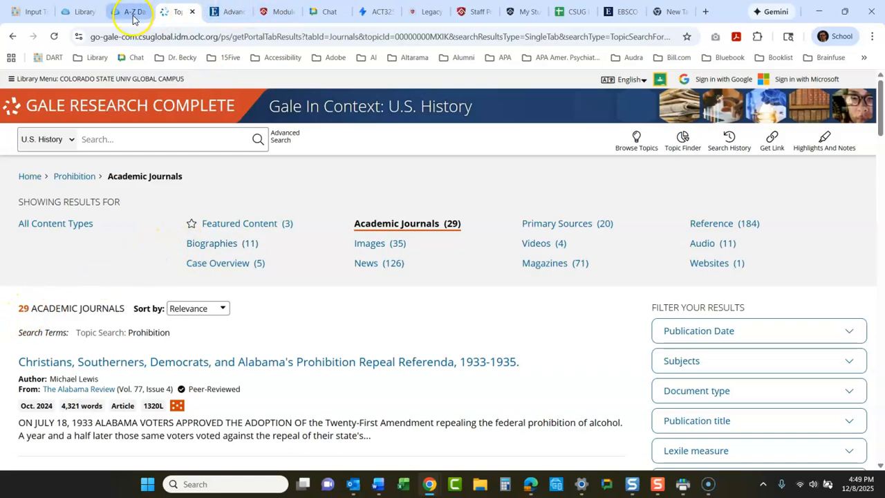
click(83, 14)
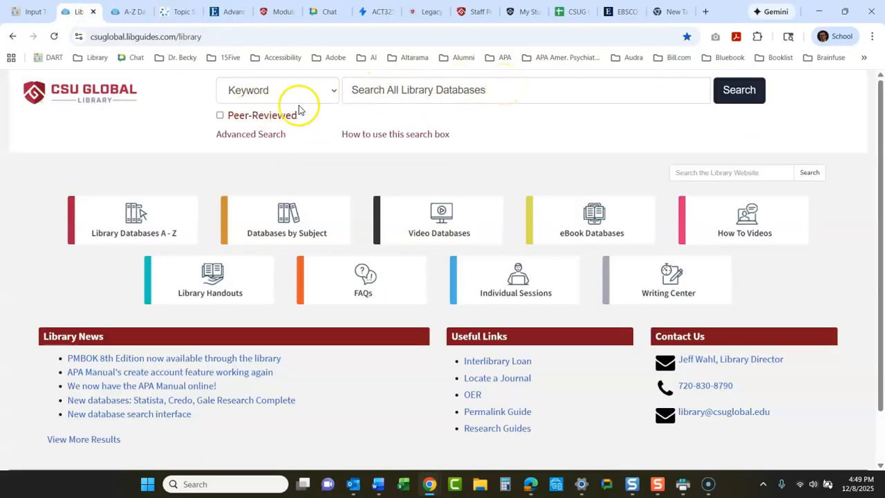
Step: Run an advanced search of all library databases for the phrase "temperance movement" and limit it to Scholarly (Peer Reviewed) Journals
click(269, 136)
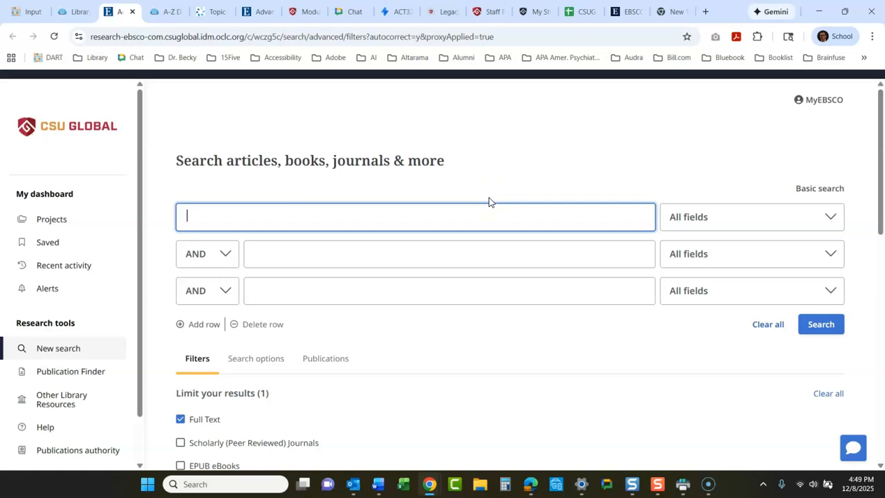
text("temperance mo)
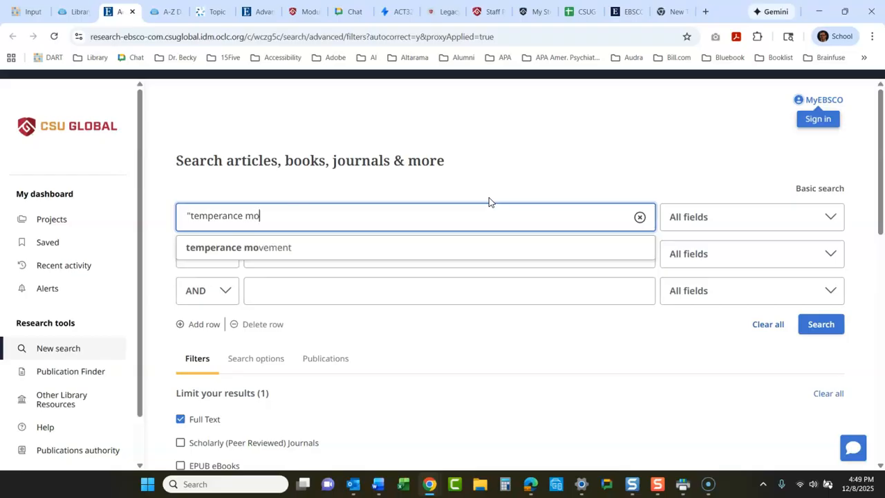
text(vement")
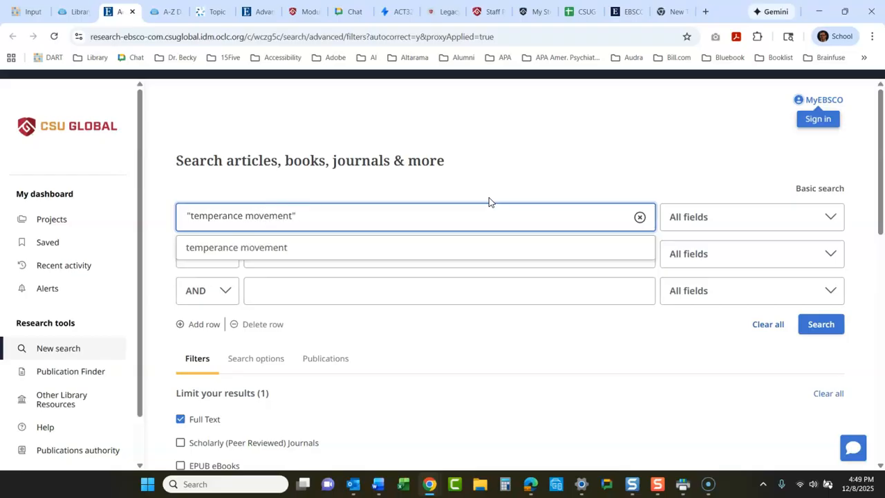
click(827, 328)
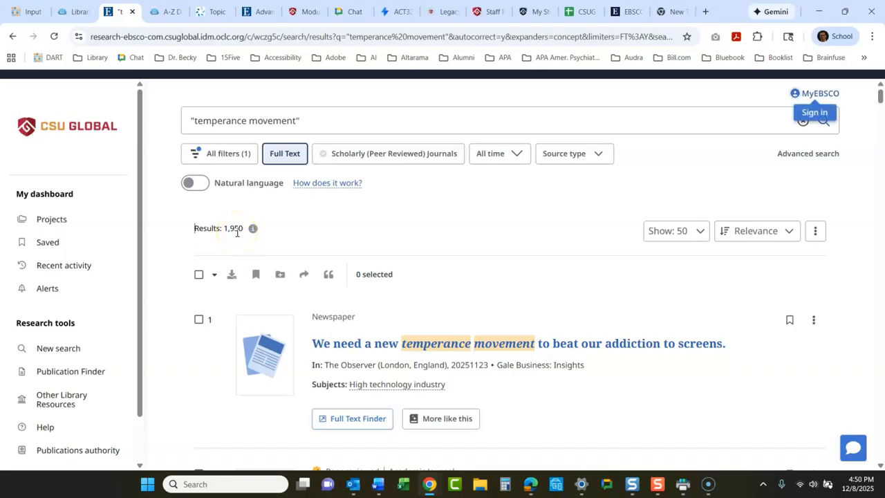
click(395, 159)
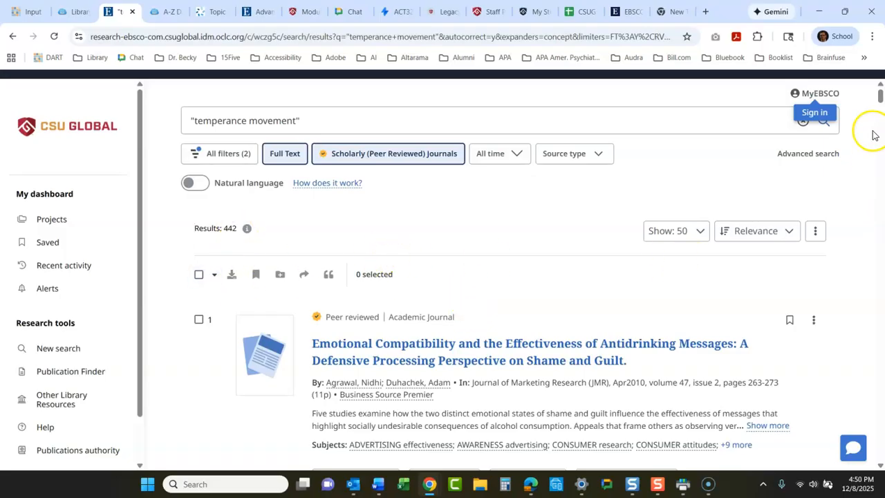
mouse_move(881, 94)
mouse_down()
mouse_move(883, 111)
mouse_move(881, 95)
mouse_up()
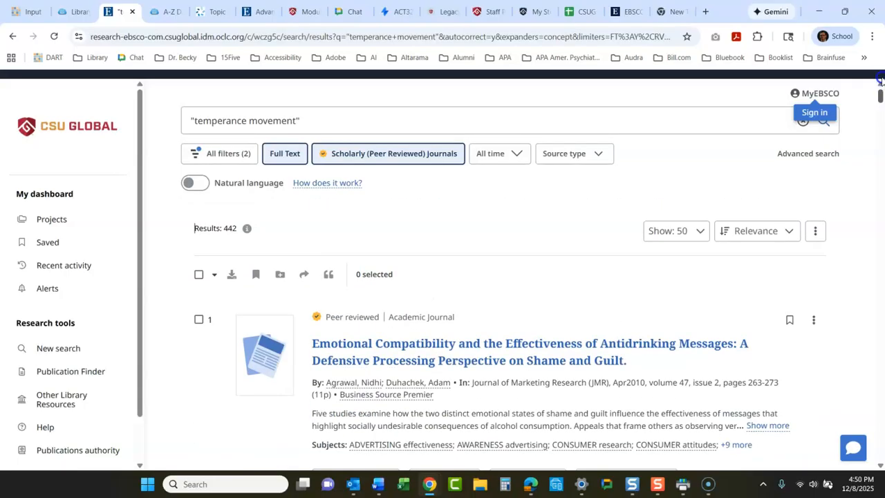
Step: Restrict the "temperance movement" phrase to the Title field in the advanced search and rerun it
click(802, 154)
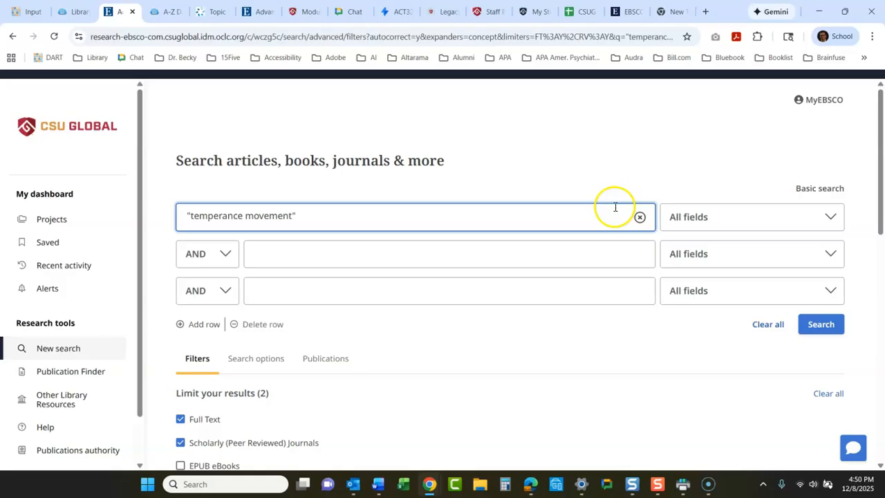
click(706, 216)
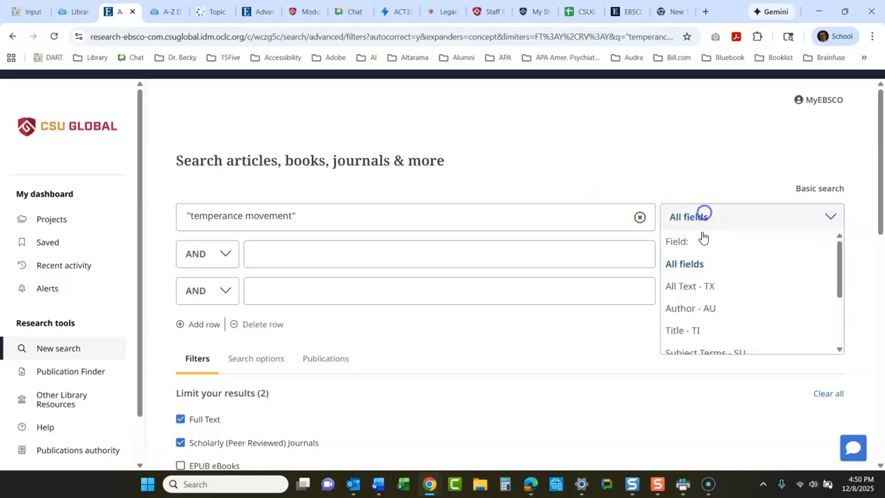
click(682, 331)
click(825, 326)
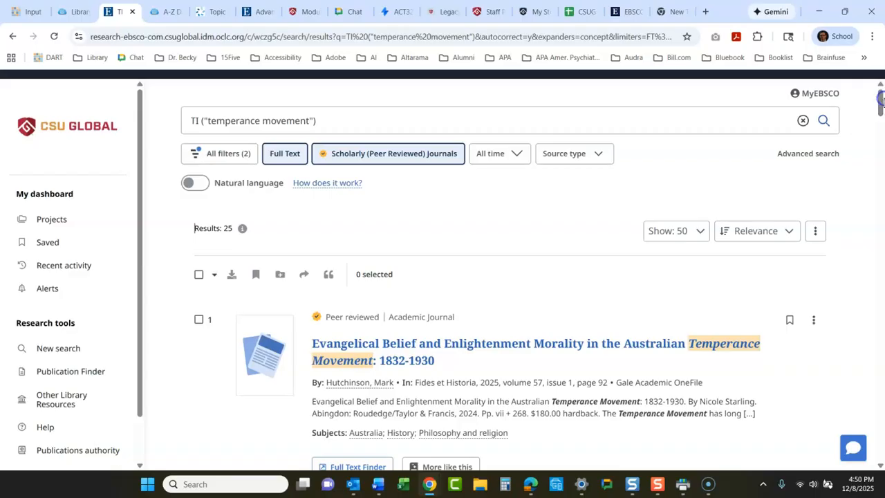
click(345, 36)
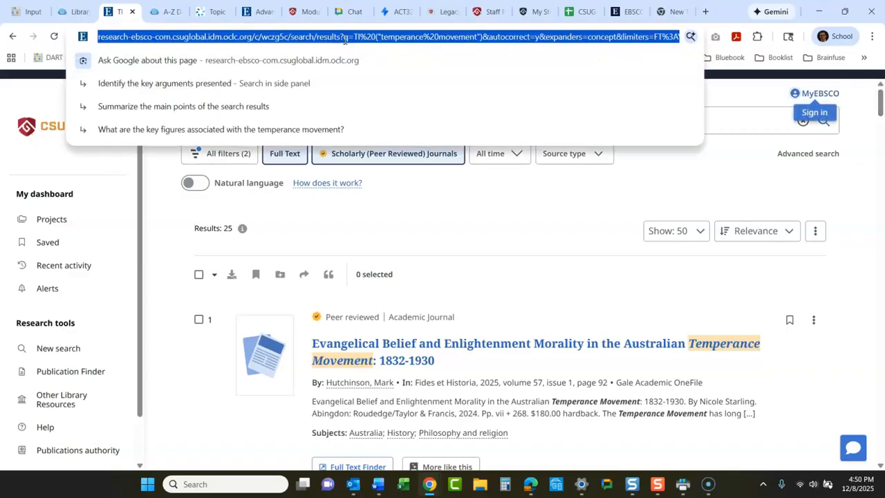
click(380, 229)
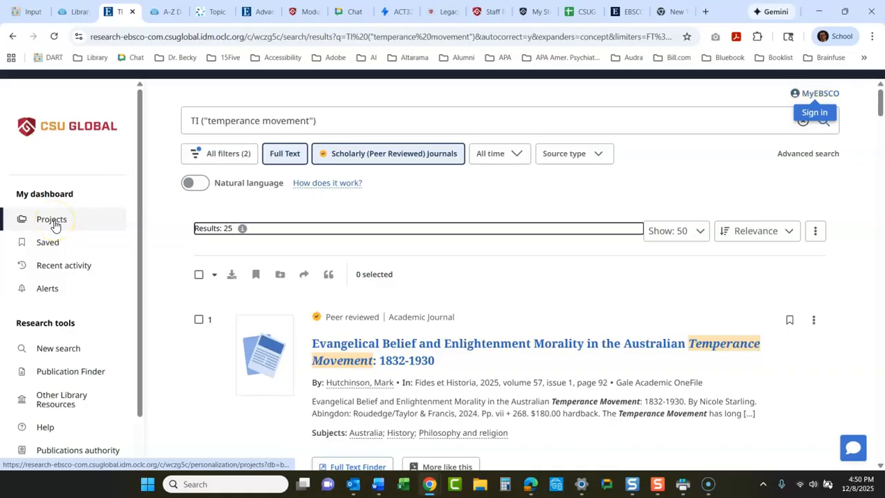
Step: Replace the advanced search term with prohibition, searched in All fields, then run the search and look over the first results
click(806, 155)
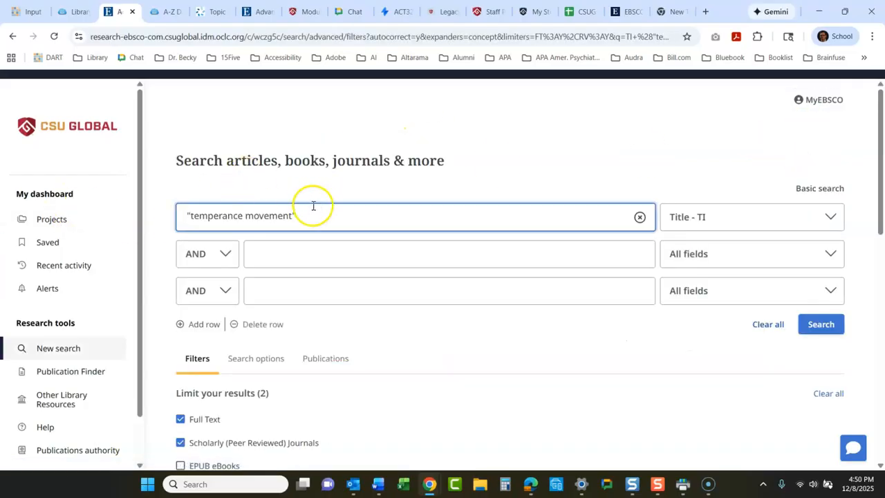
drag(312, 208, 74, 229)
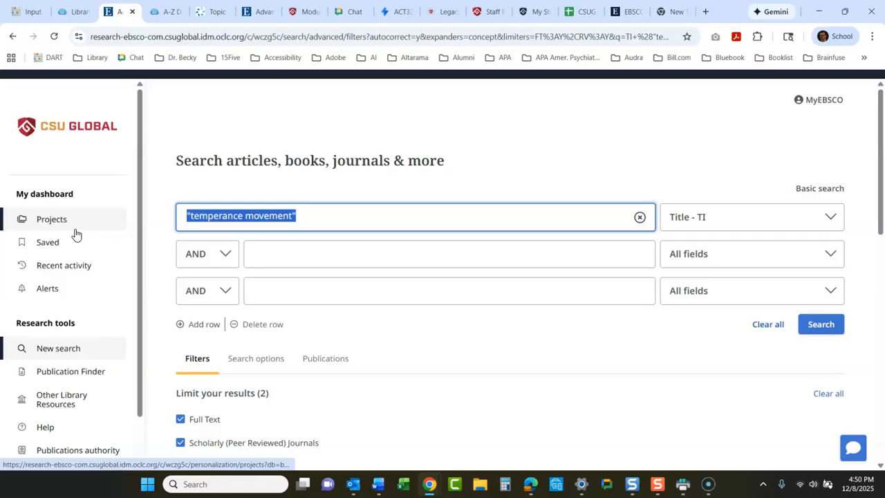
text(prohibition)
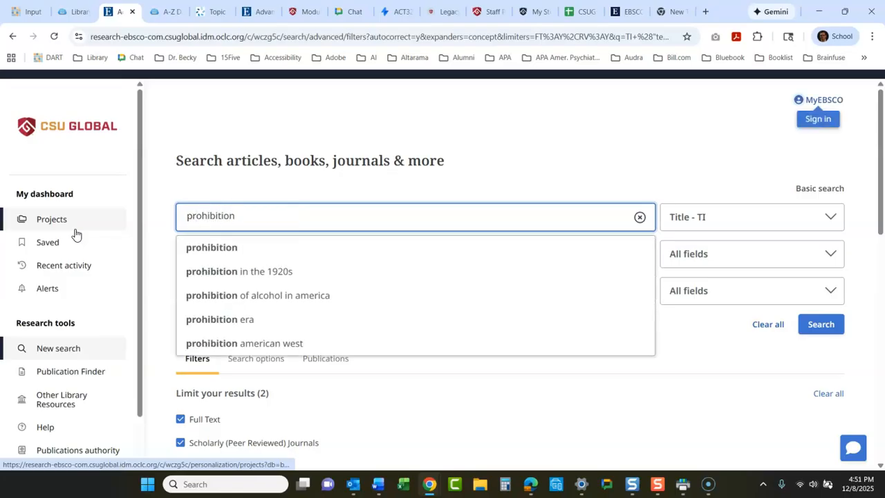
click(585, 156)
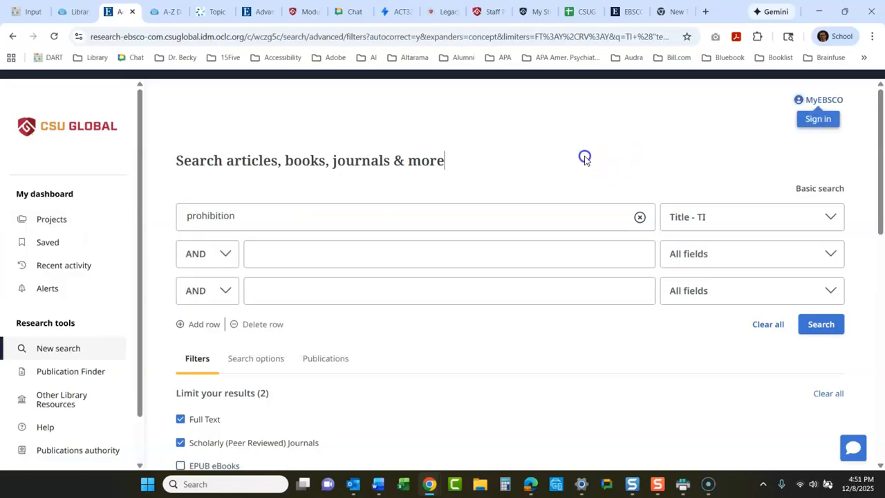
click(741, 217)
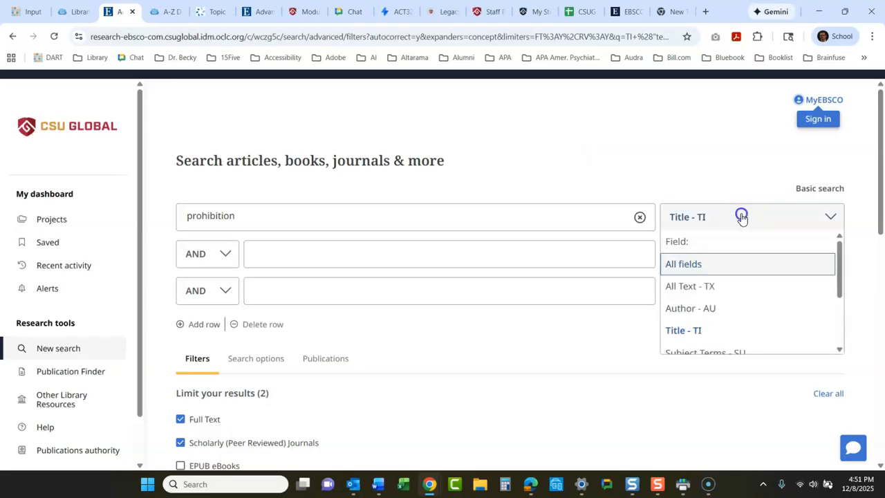
click(691, 266)
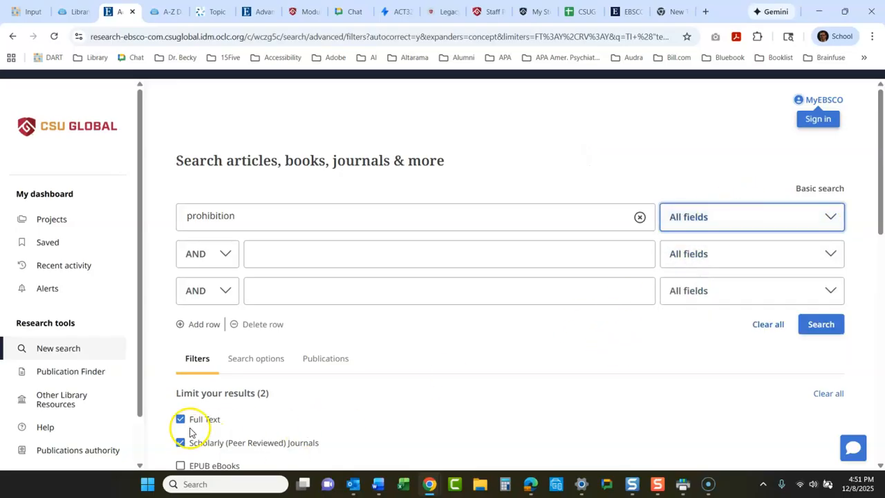
click(826, 328)
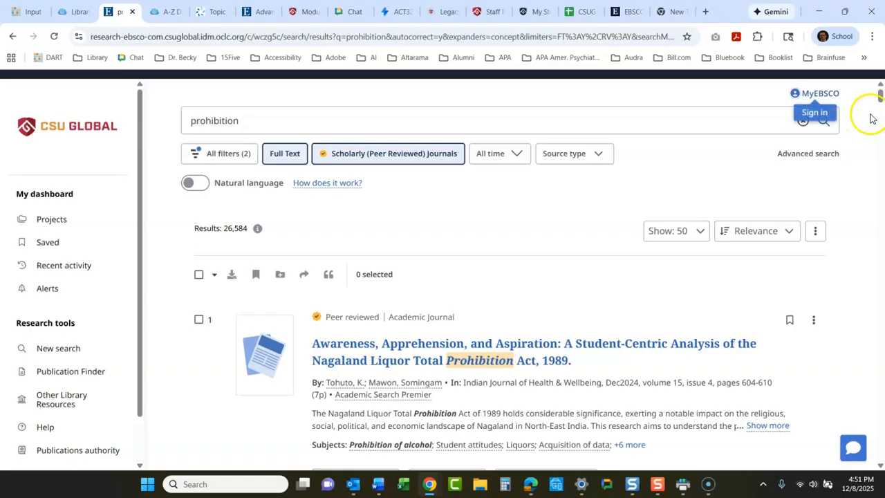
scroll(881, 96, down, 2)
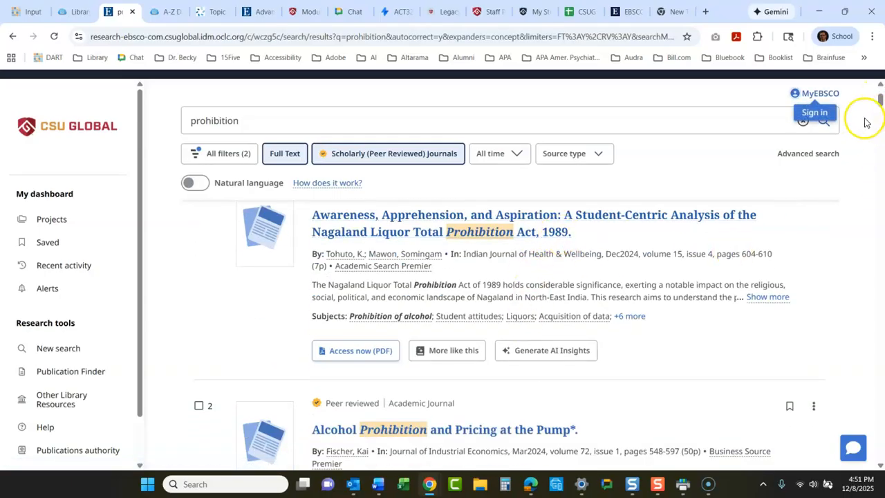
drag(880, 100, 882, 79)
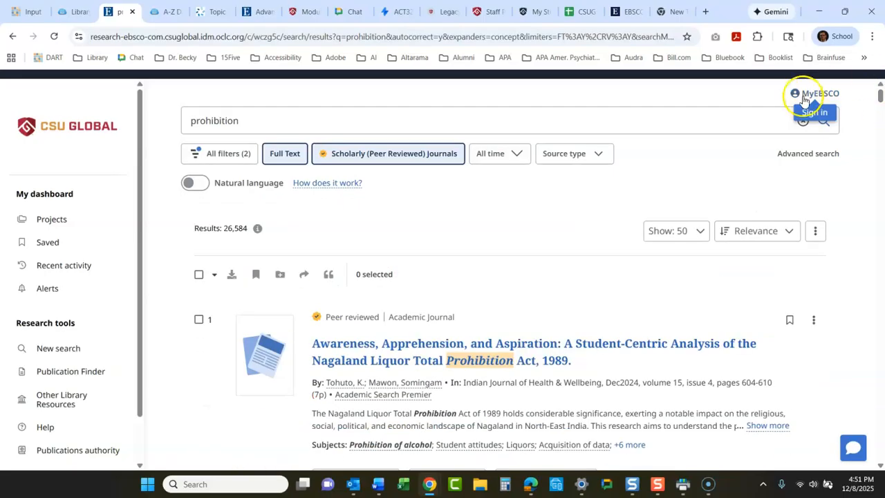
Step: Narrow the prohibition search by adding "alcohol or drinking" as the second AND term, and run it
click(800, 155)
click(285, 259)
text(alco)
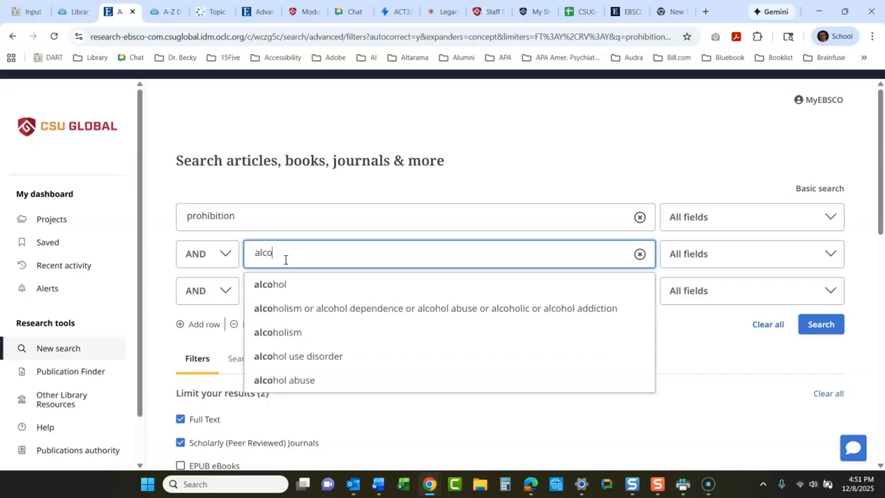
text(hol or drinking)
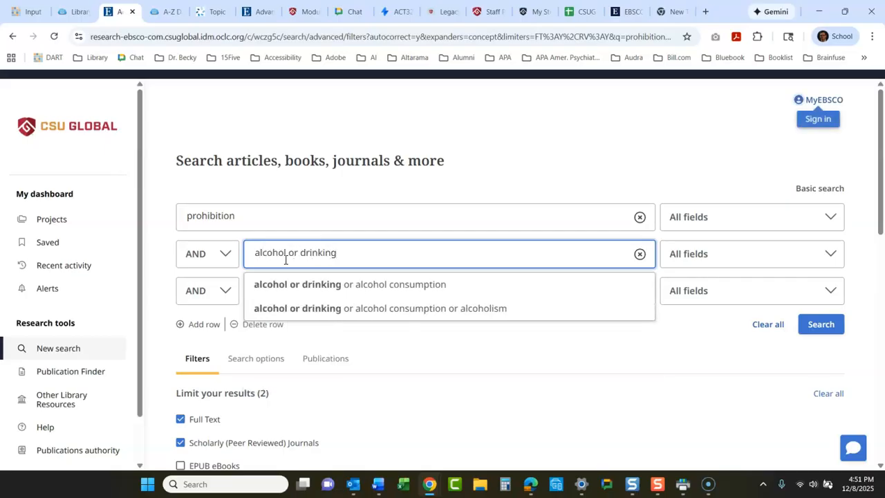
click(829, 325)
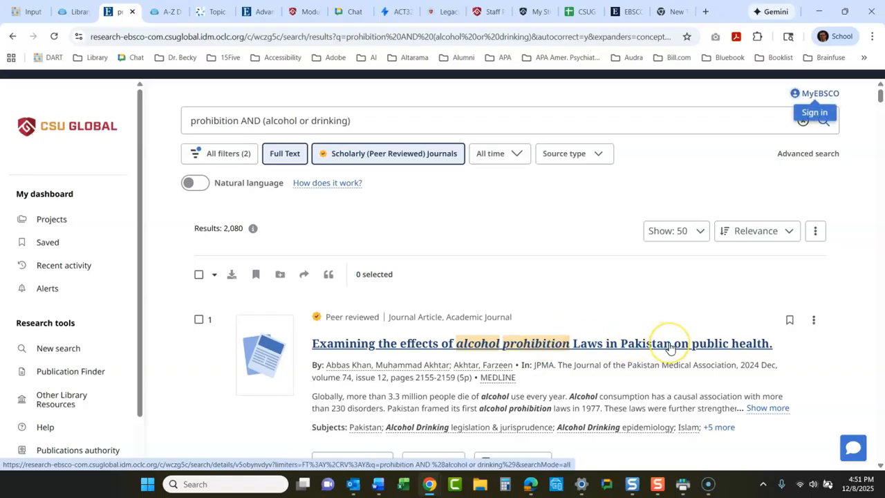
Step: Add us or u.s. or "united states" or usa or u.s.a. or america* as the third AND term, run the search and look over the results
click(808, 155)
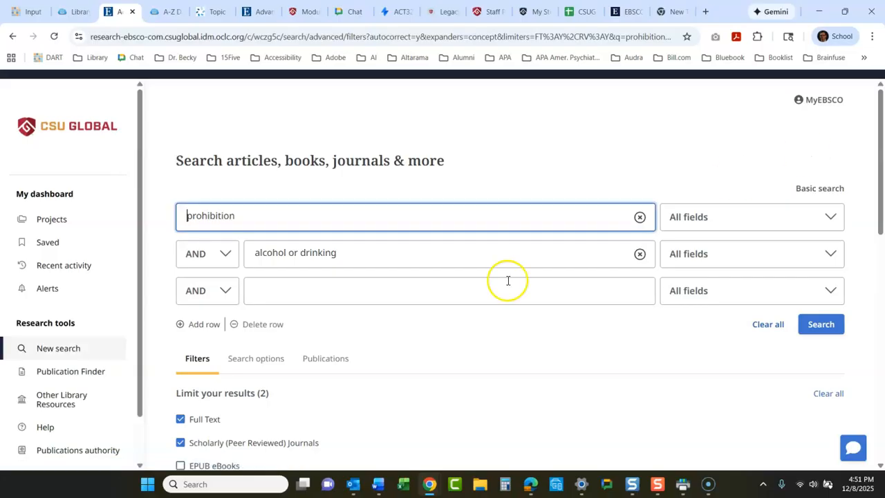
click(386, 283)
text(us or u)
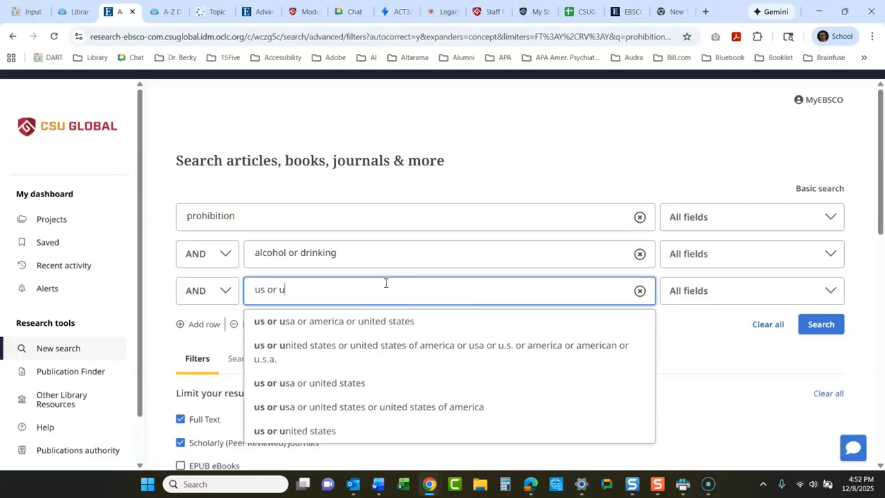
text(.s. or)
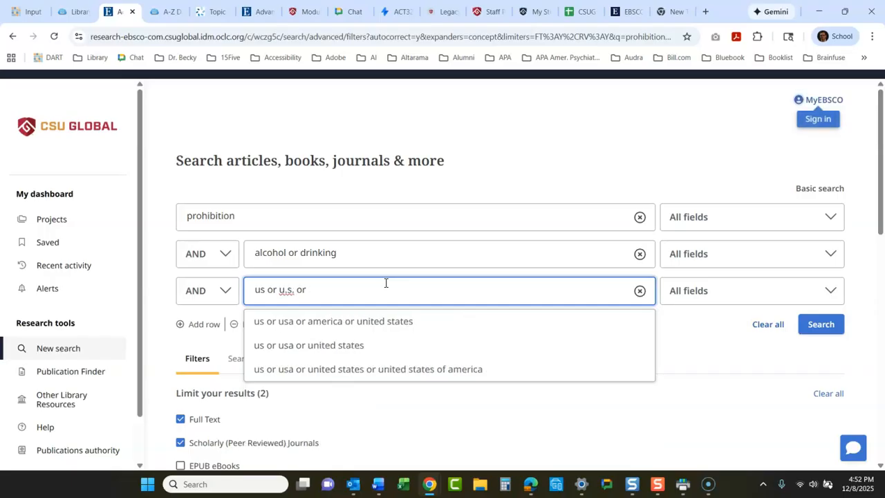
text( "united st)
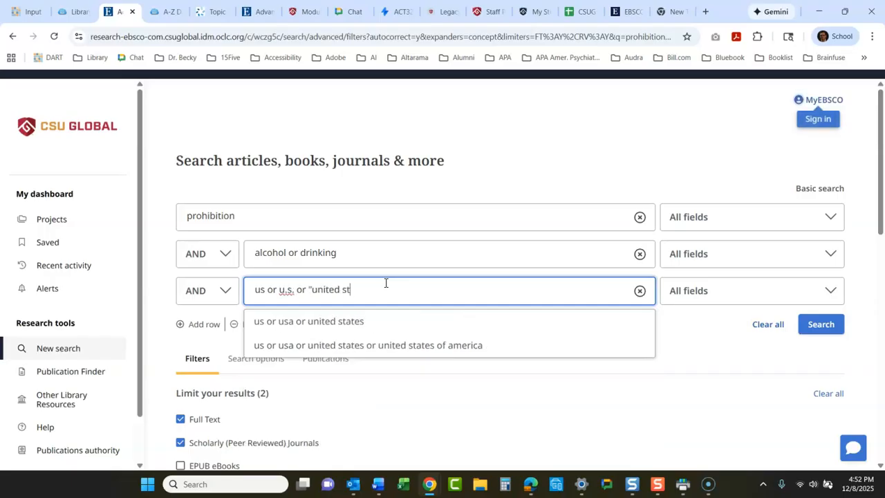
text(ates" or usa or u.s.a. or america*))
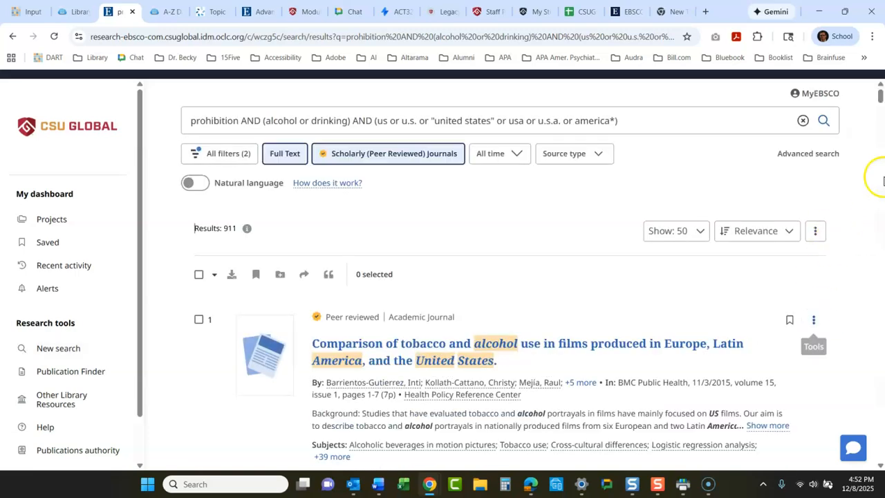
drag(880, 100, 882, 123)
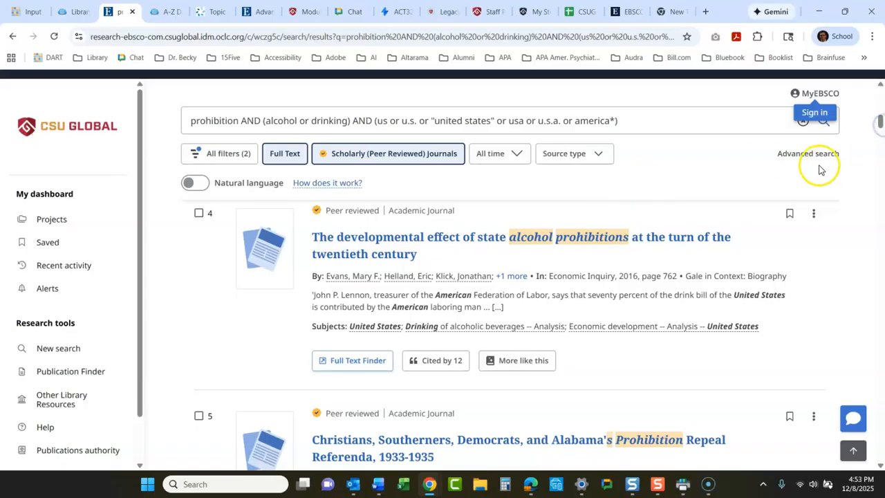
drag(881, 124, 882, 78)
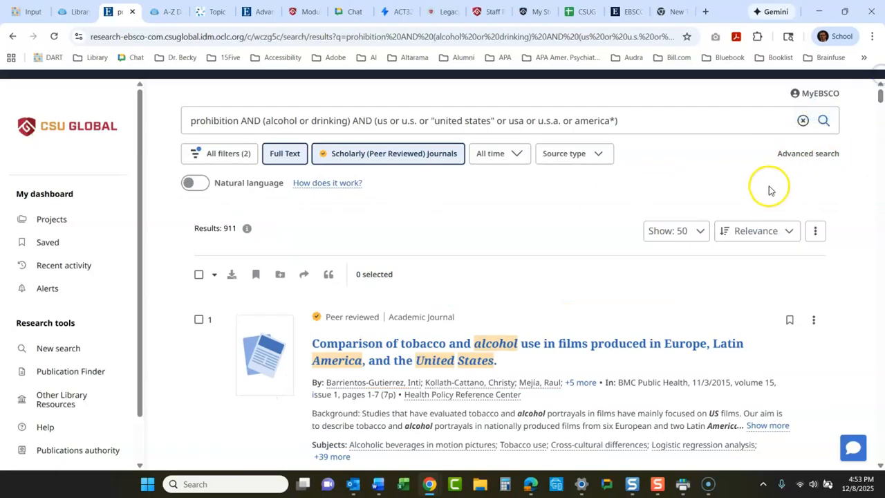
Step: Restrict the prohibition term to the Title field, rerun the three-term search and look over the results
click(797, 155)
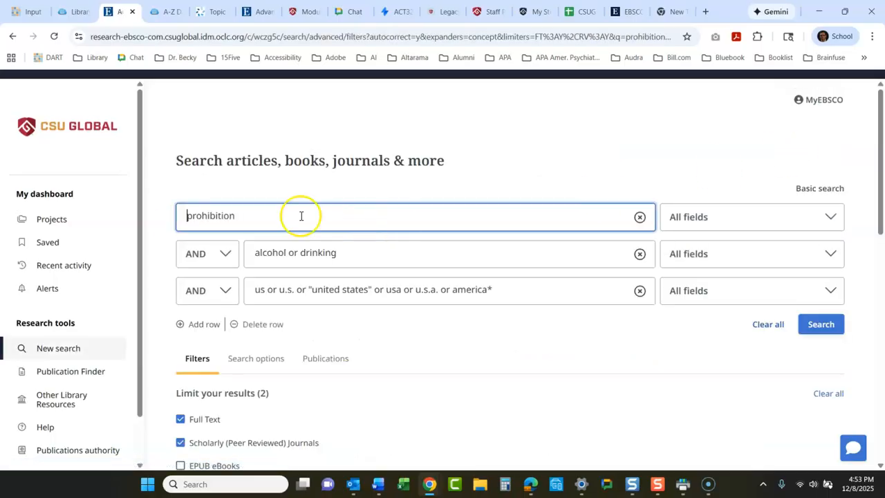
click(834, 226)
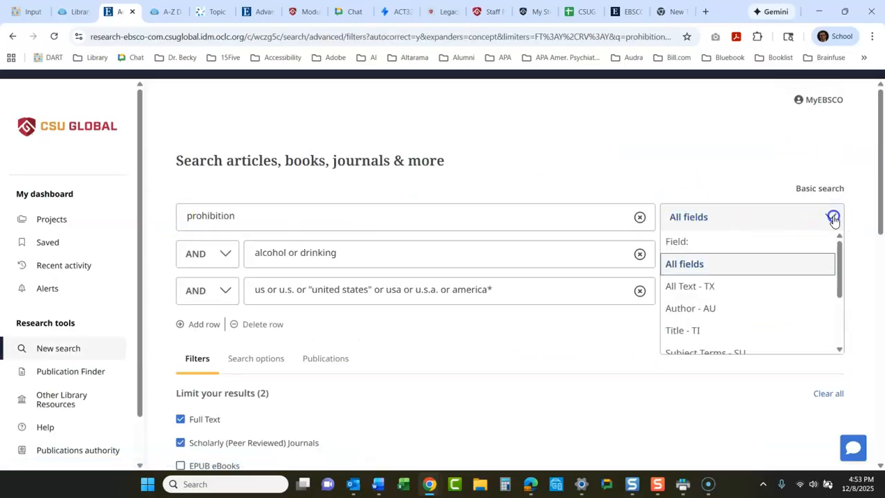
click(687, 328)
click(716, 228)
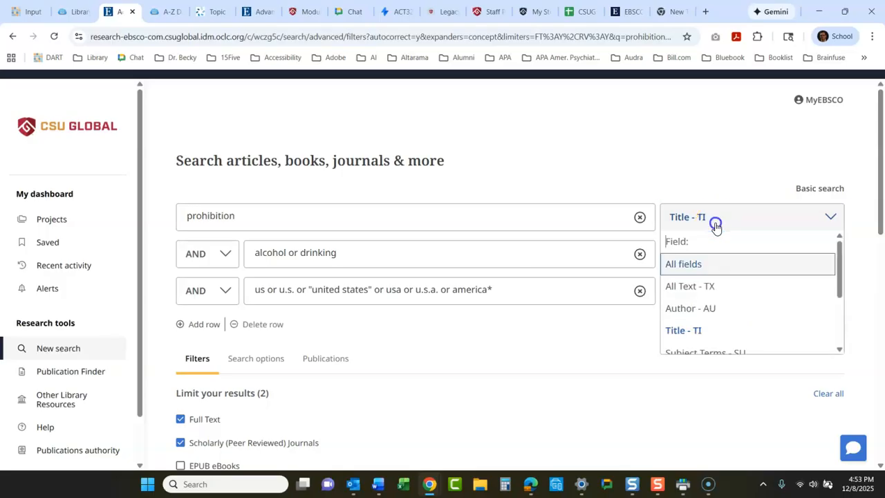
click(691, 331)
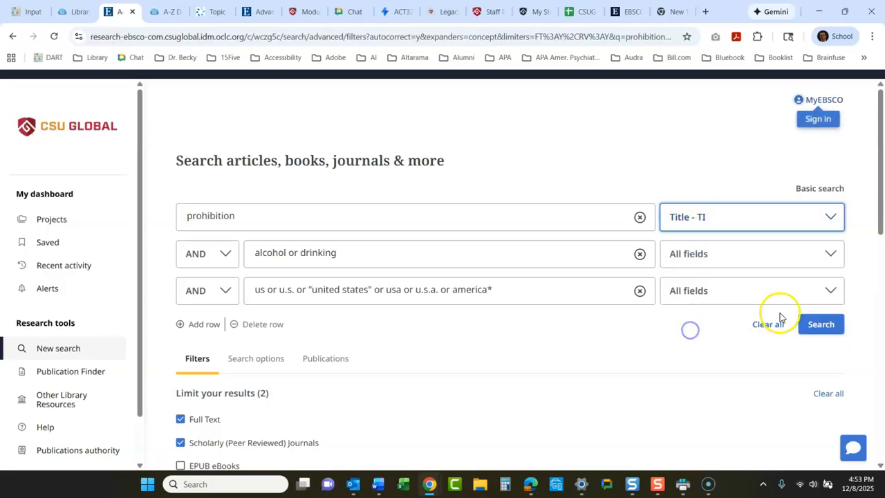
click(824, 325)
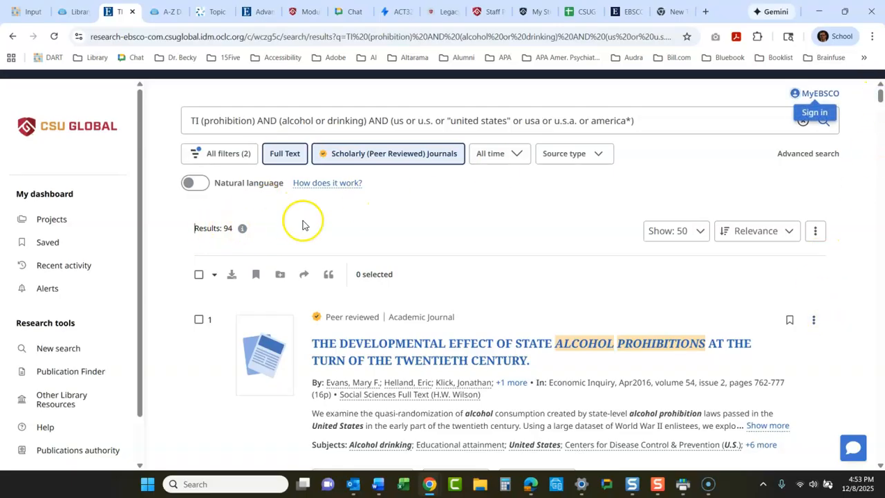
drag(880, 95, 882, 70)
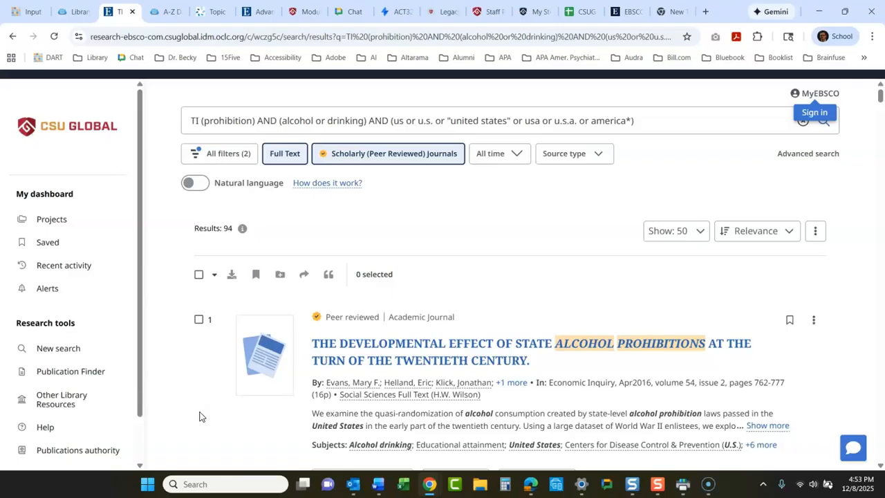
Step: Return to the CSU Global Library home page
click(73, 12)
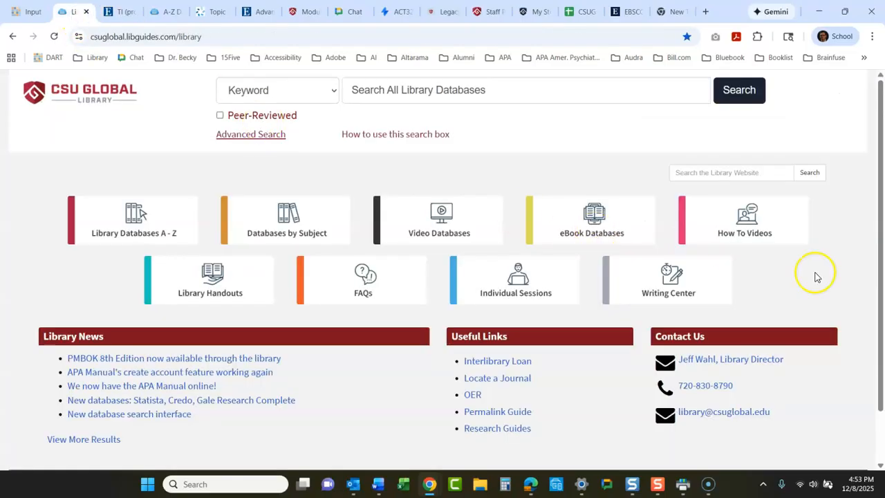